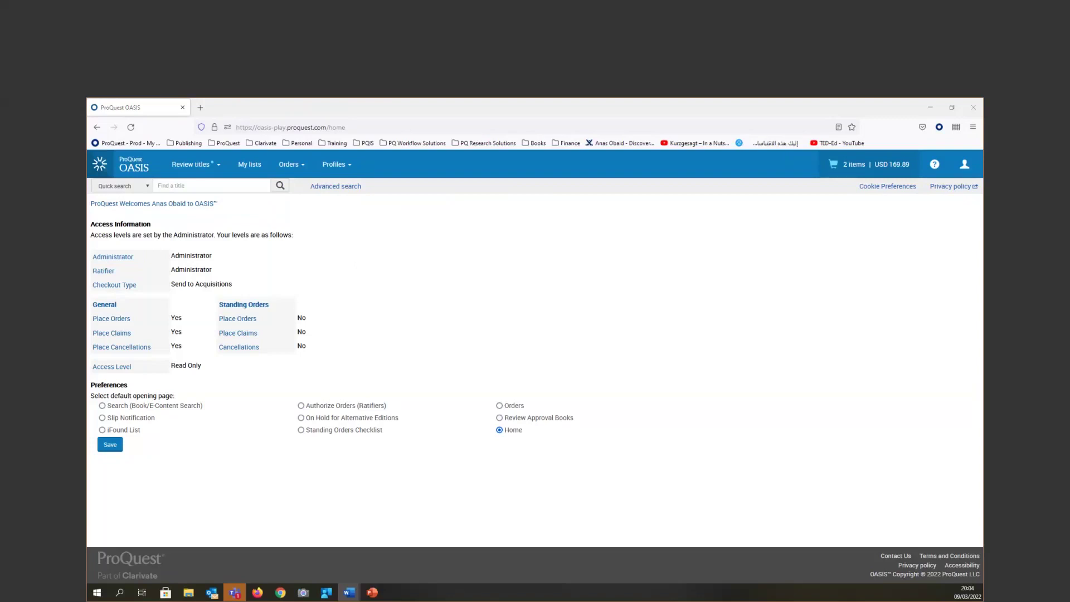
Step: Run an advanced search for the keyword "Antibiotics" with "-graphic -knowledge" as the publisher criteria
left_click(335, 188)
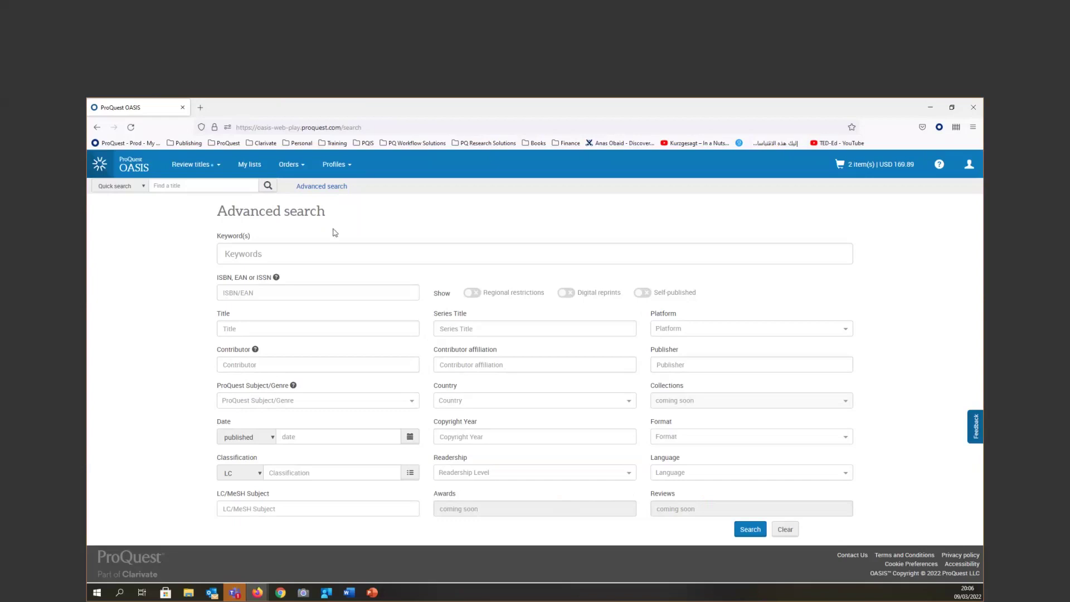
left_click(326, 260)
type("An")
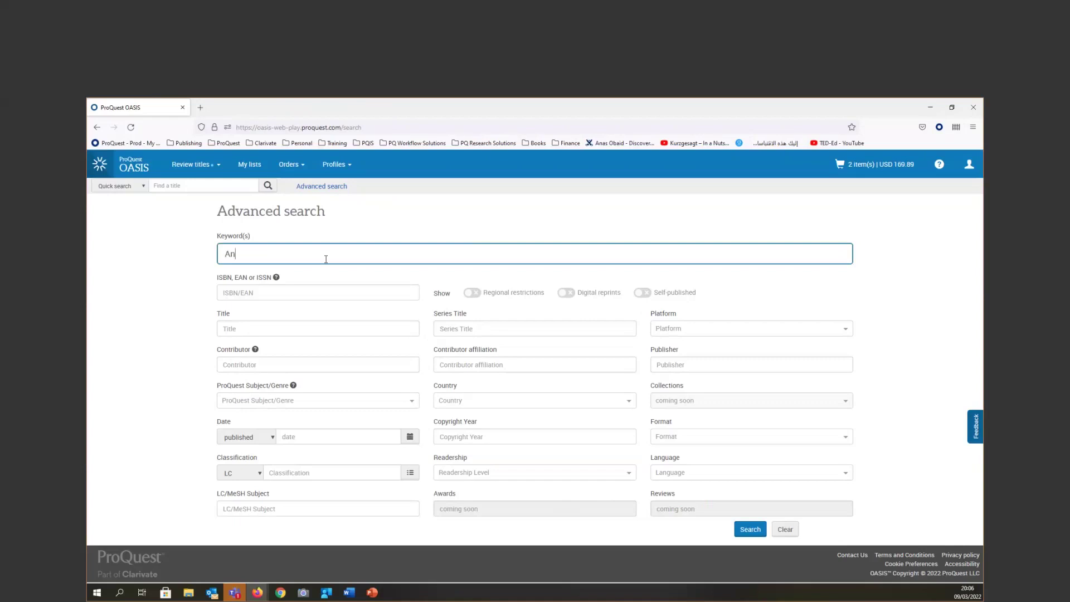
type("tibiotics")
key("alt+Tab")
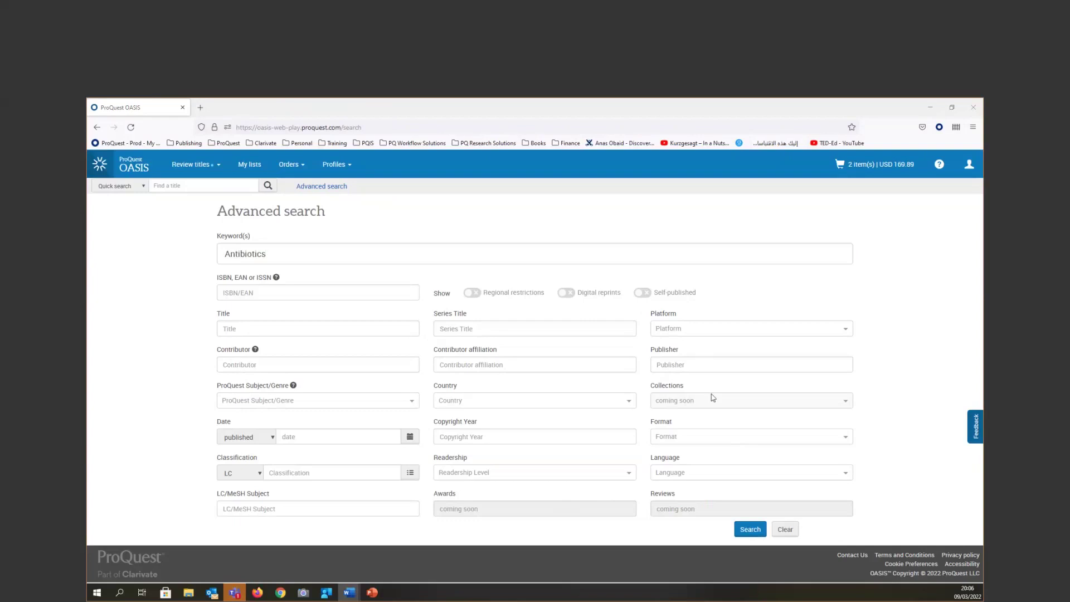
left_click(682, 369)
type("-graphic -knowledge")
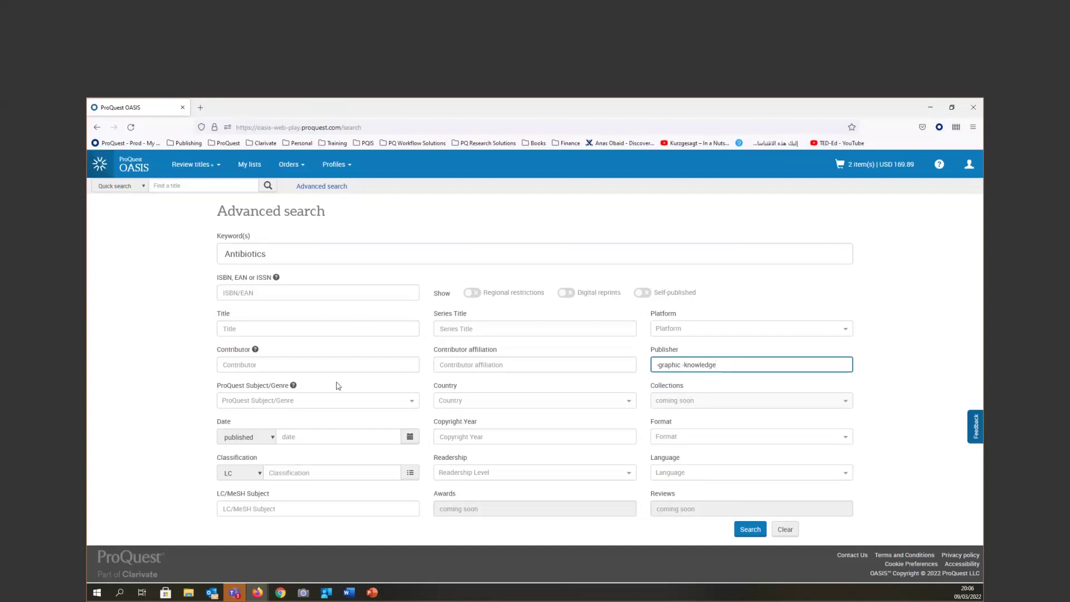
left_click(745, 532)
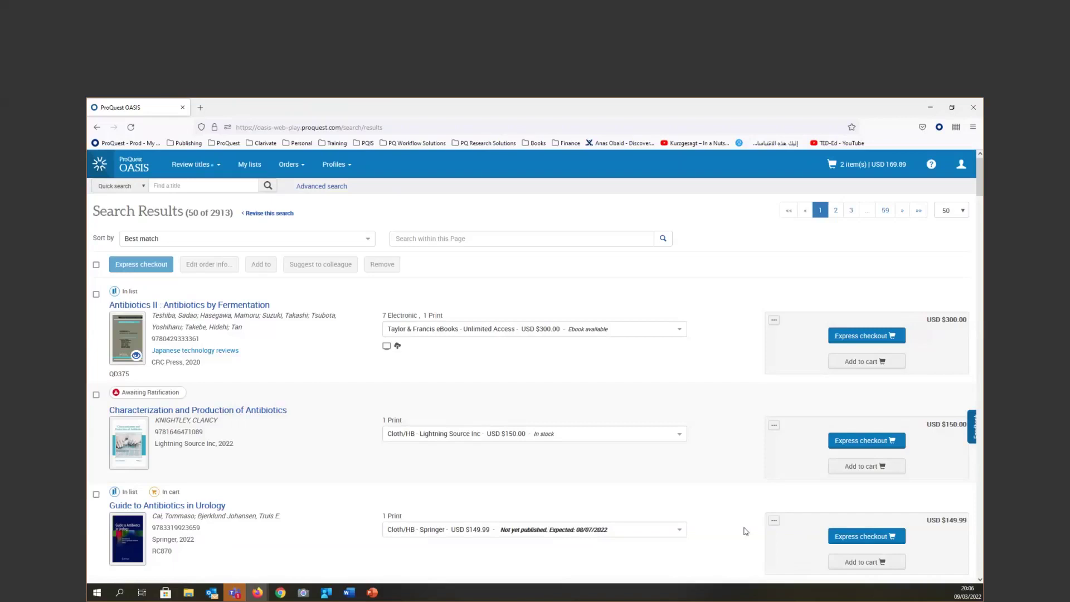
Step: View the title details of "Antibiotics II : Antibiotics by Fermentation", close them, and look through the first page of search results
left_click(259, 307)
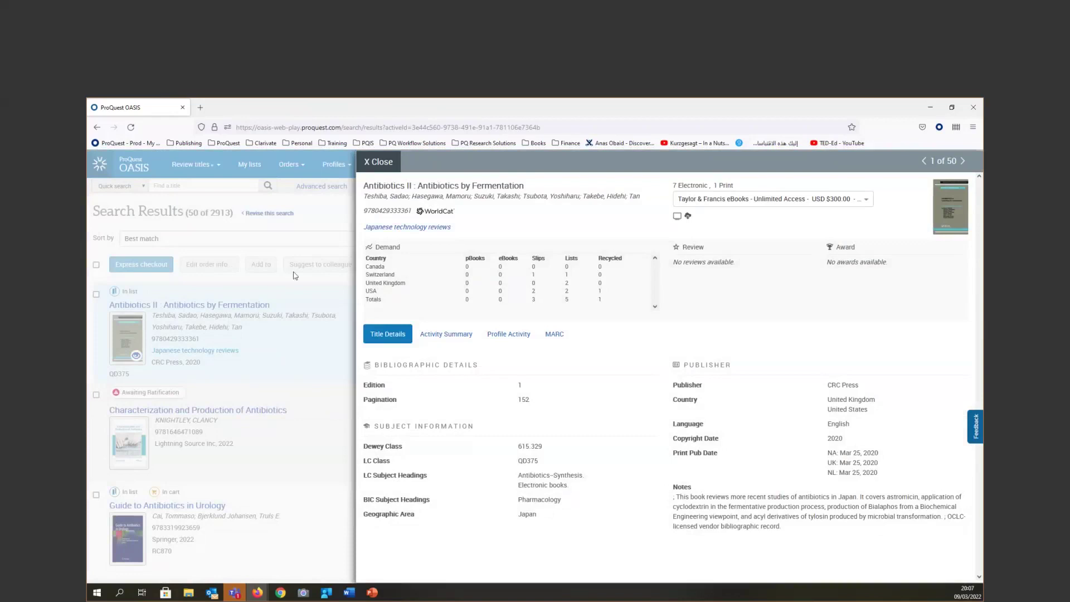
left_click(379, 162)
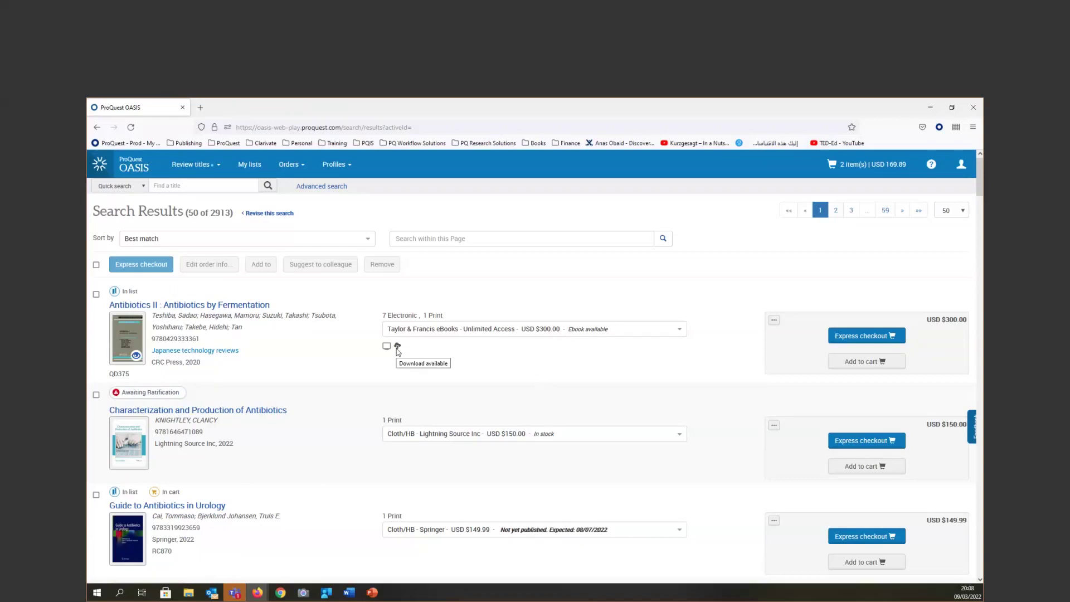
scroll(444, 412, "down", 3)
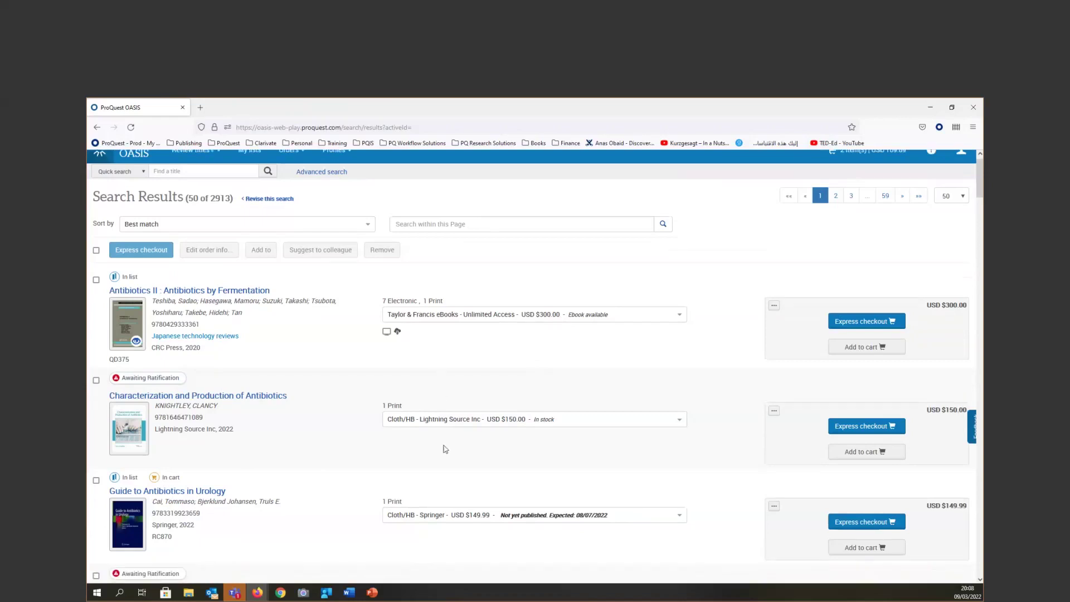
scroll(443, 449, "down", 5)
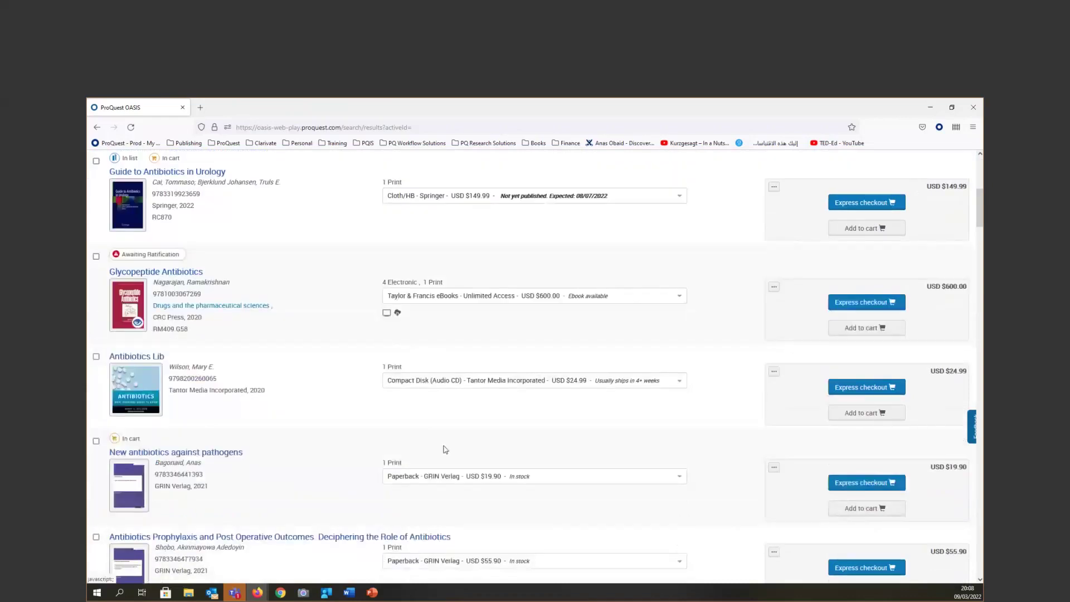
scroll(430, 491, "down", 1)
scroll(429, 491, "down", 2)
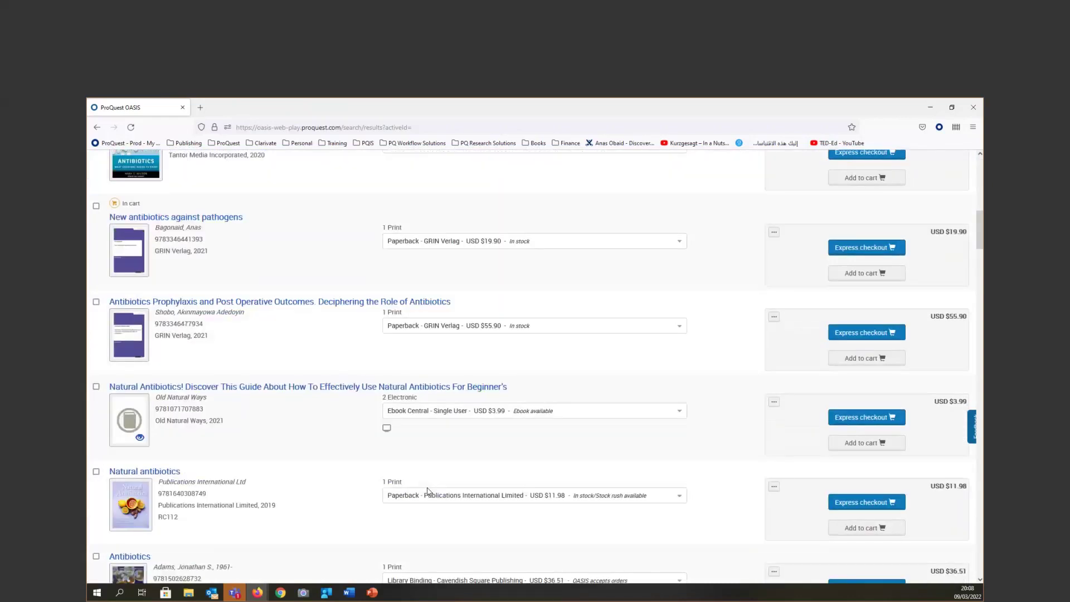
scroll(429, 492, "up", 3)
scroll(429, 491, "up", 5)
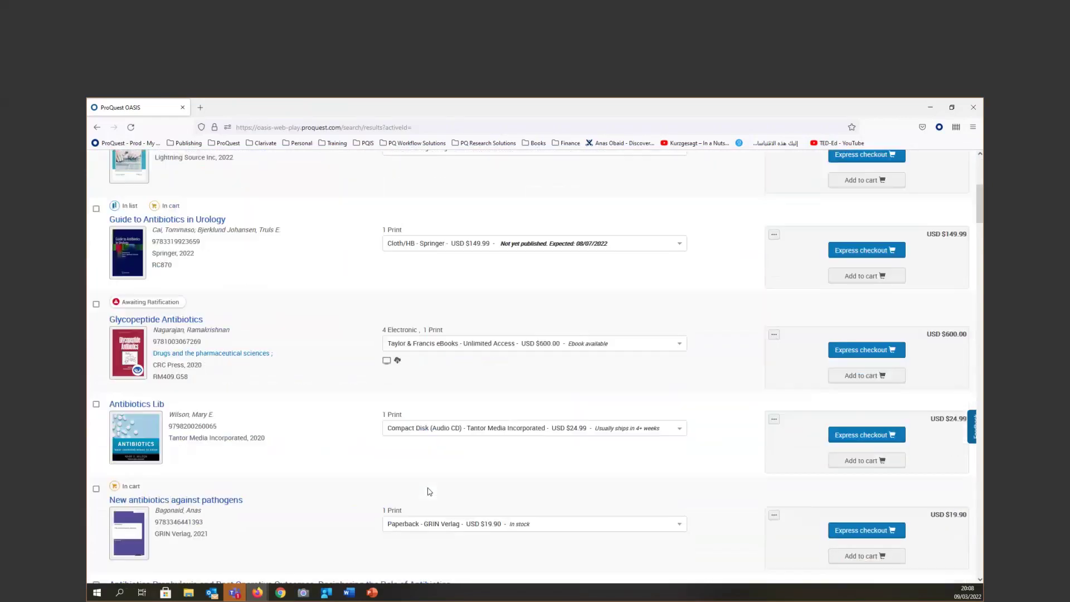
scroll(429, 491, "up", 2)
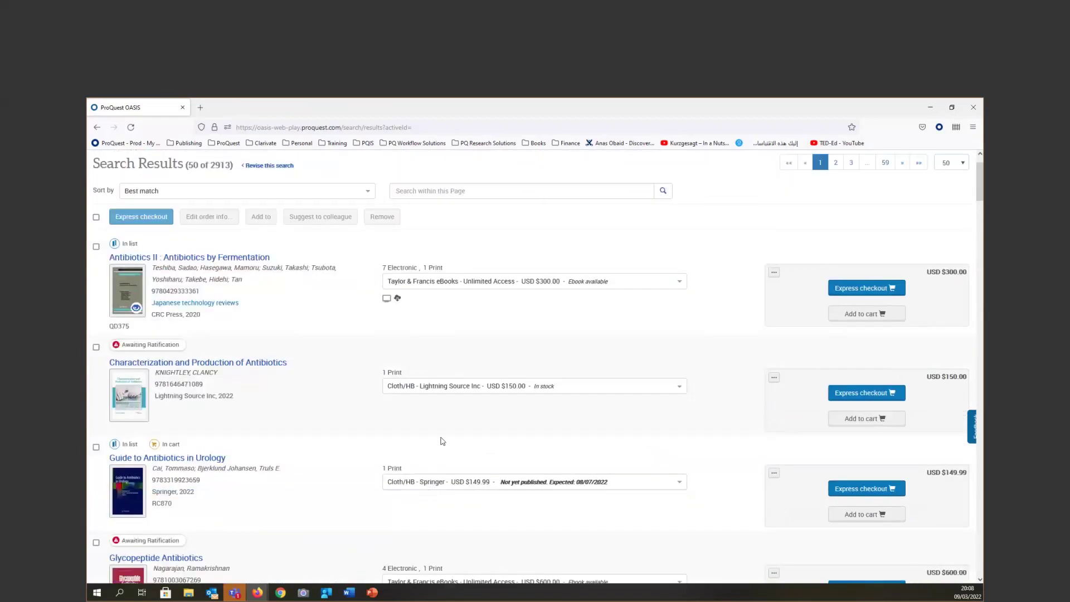
Step: Review the available formats and the order actions offered for "Antibiotics II : Antibiotics by Fermentation"
left_click(558, 286)
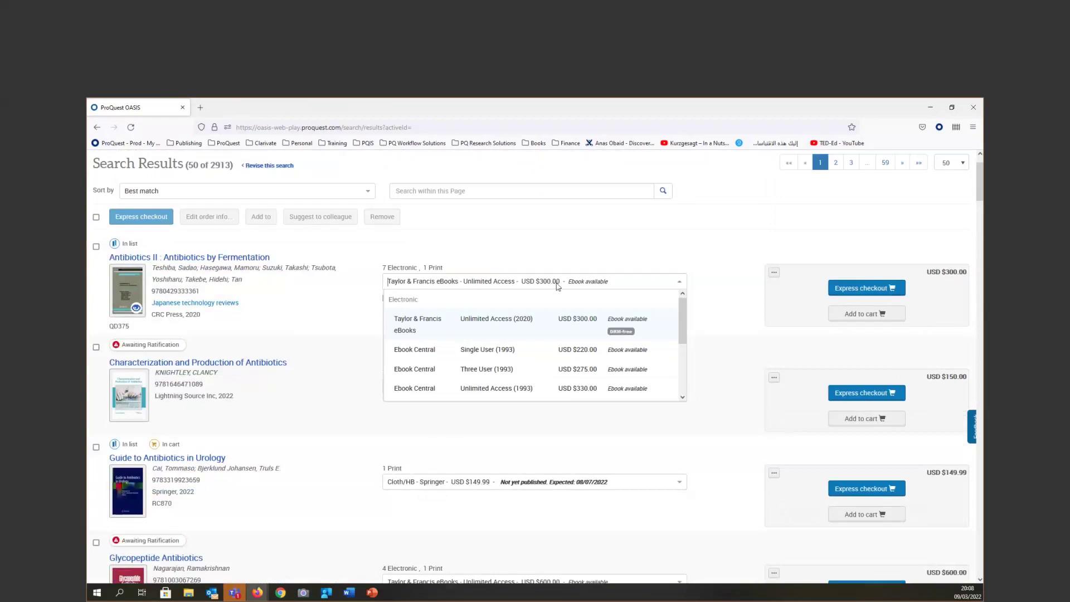
left_click(731, 315)
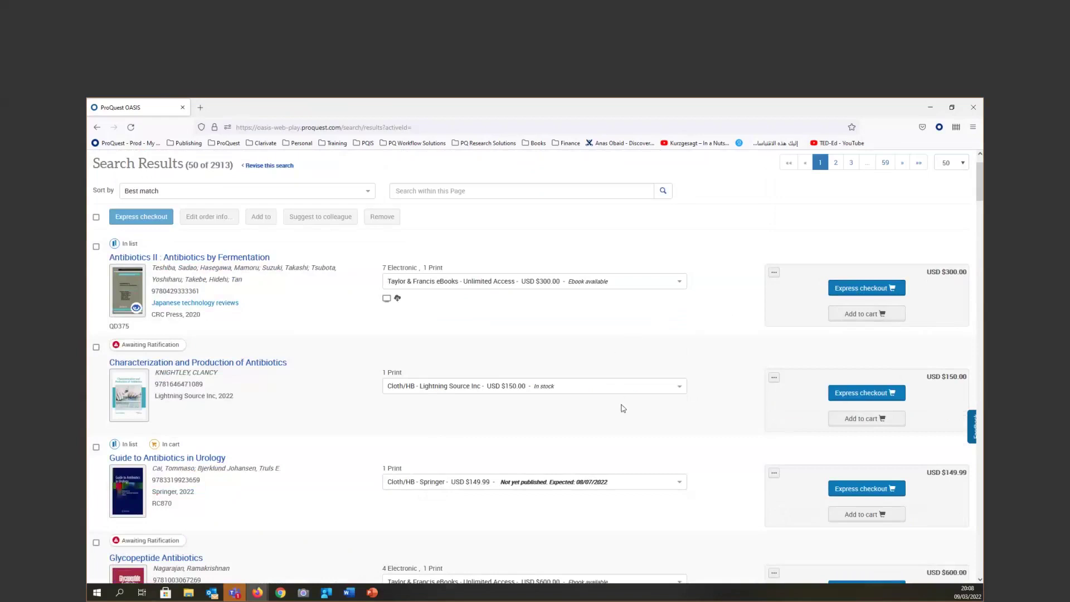
scroll(624, 409, "down", 3)
scroll(624, 409, "up", 5)
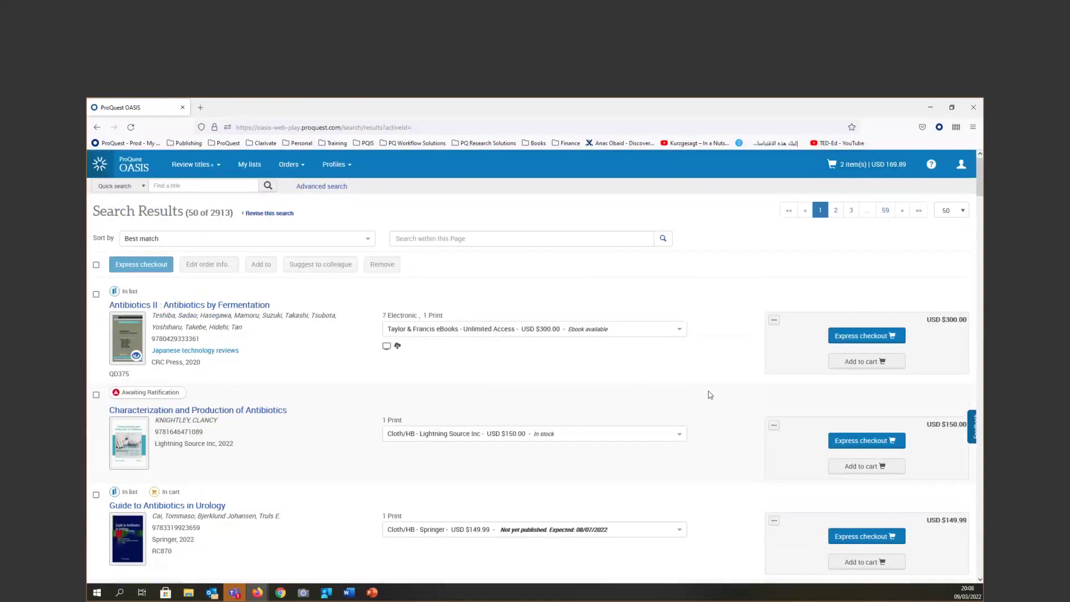
left_click(774, 322)
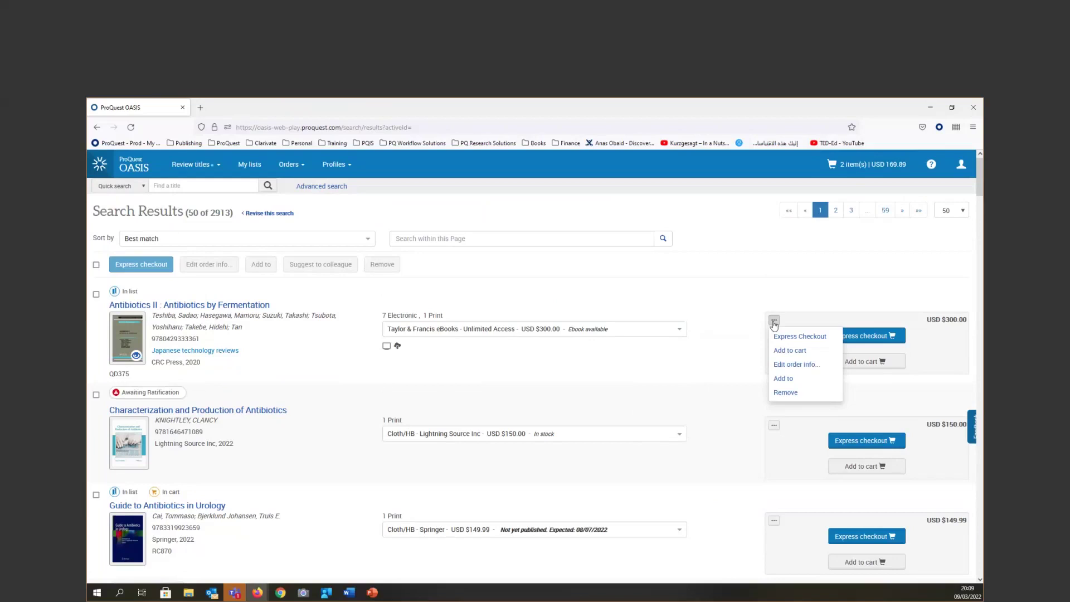
left_click(325, 287)
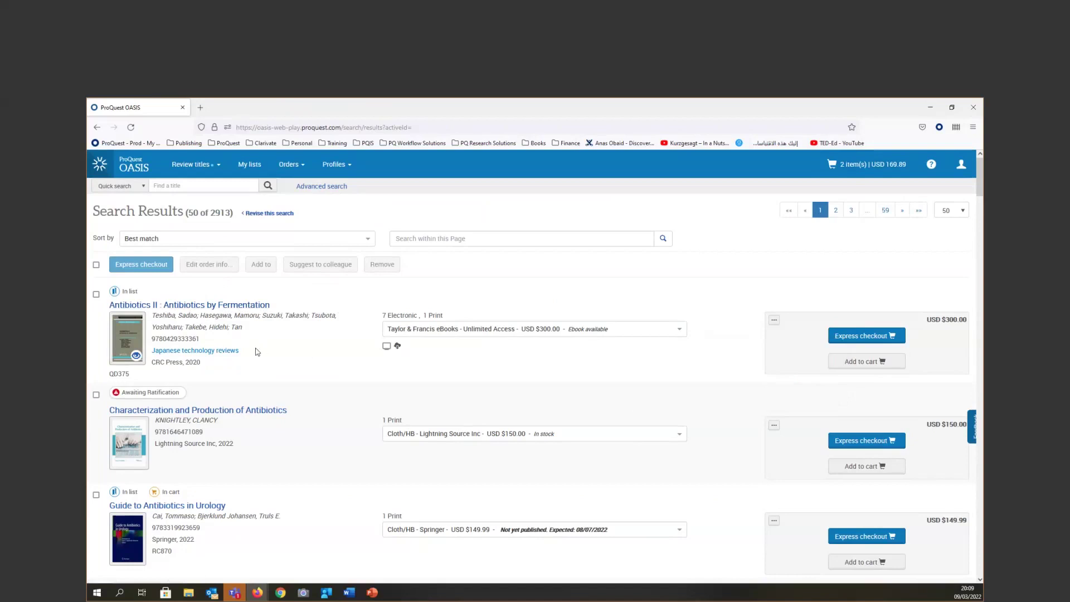
Step: Select the first three titles in the search results and send them to Express checkout
left_click(96, 295)
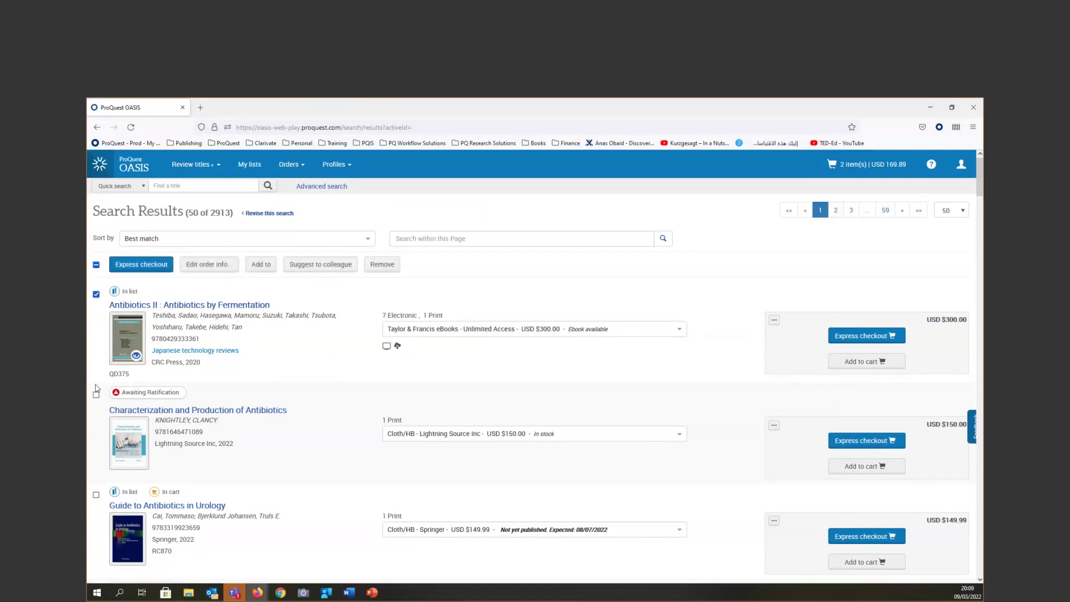
left_click(96, 395)
left_click(96, 495)
left_click(142, 266)
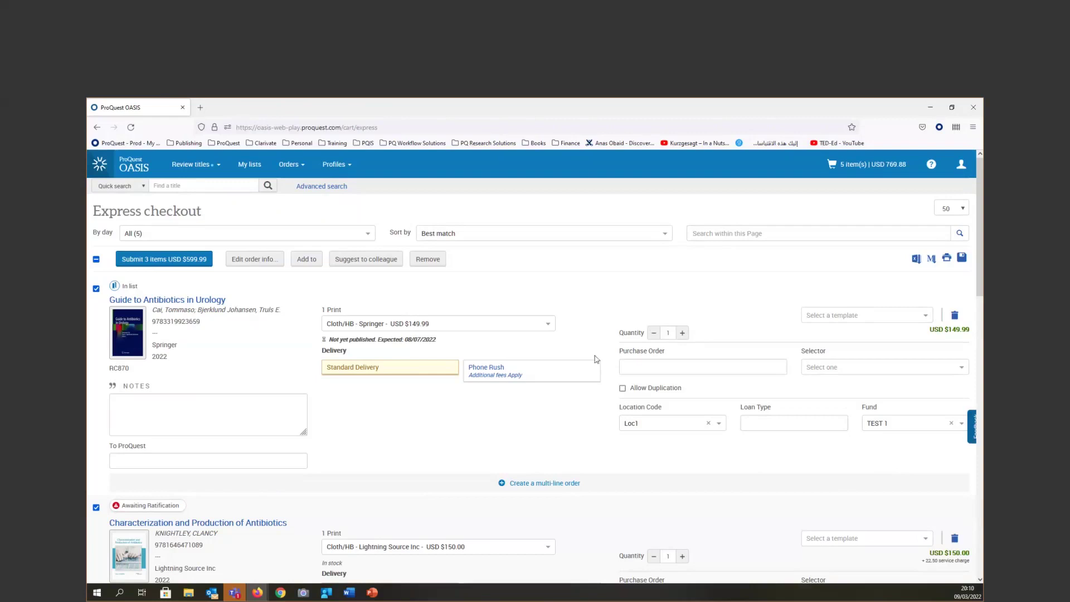
Step: Check the format choices for "Characterization and Production of Antibiotics" and "Antibiotics II : Antibiotics by Fermentation" in the express checkout
scroll(595, 359, "down", 4)
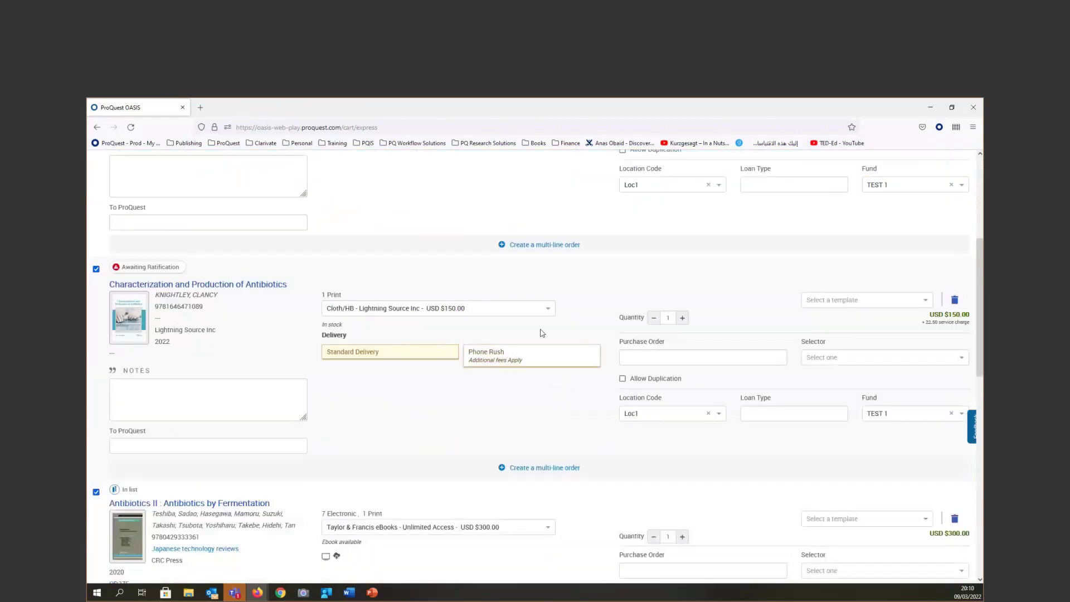
left_click(529, 311)
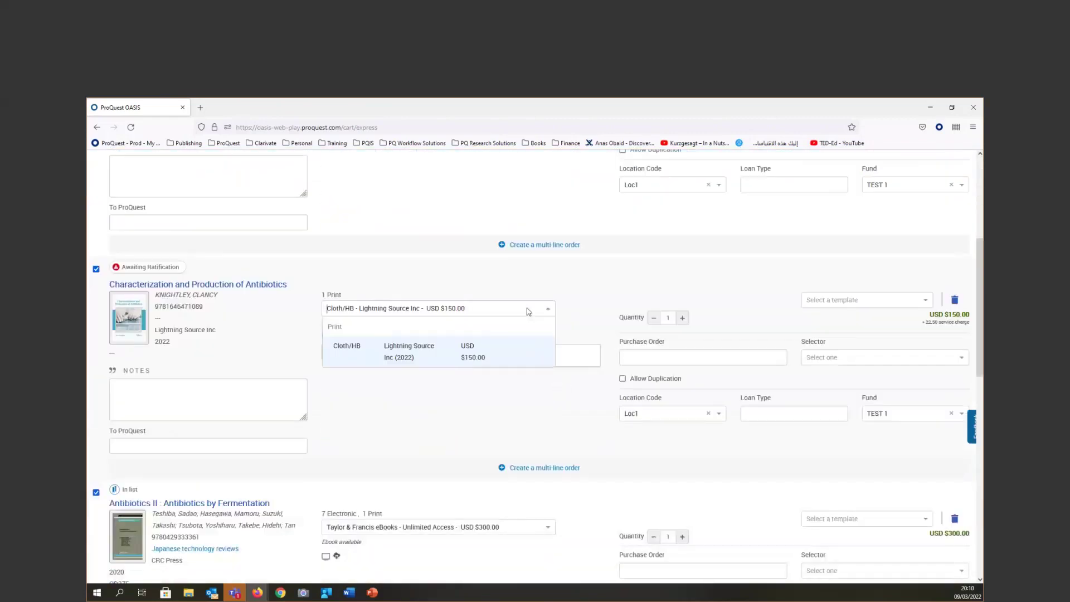
scroll(528, 420, "down", 3)
left_click(507, 385)
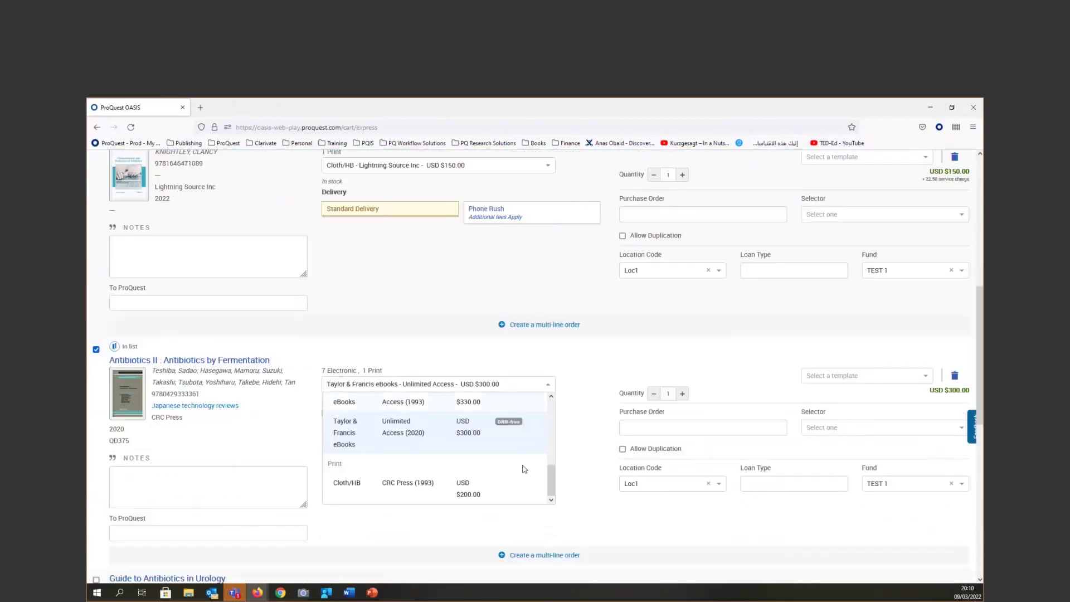
scroll(508, 470, "down", 2)
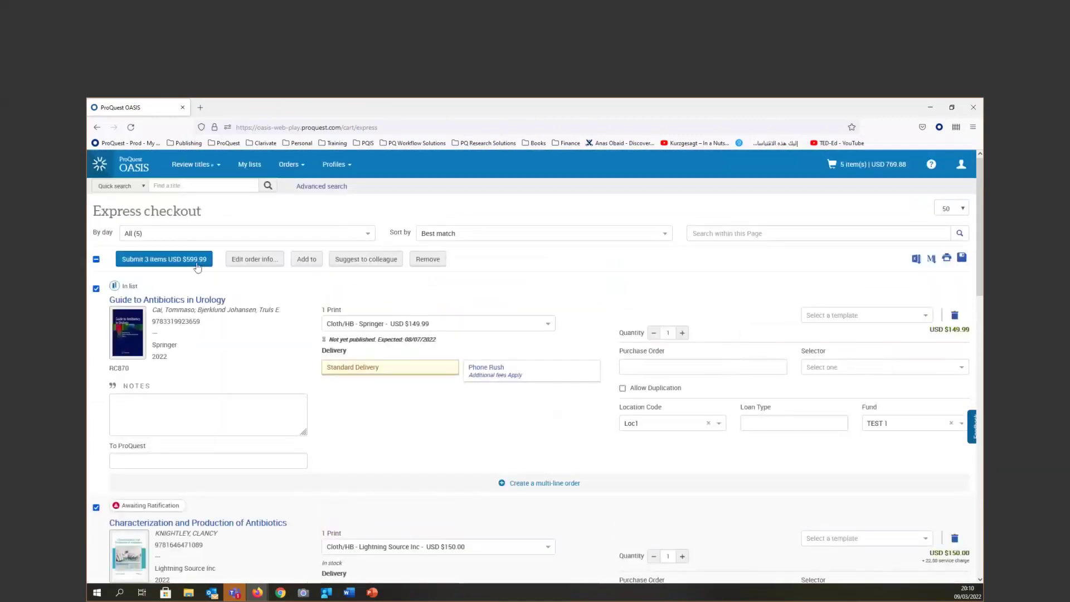
Step: Submit the three selected checkout items and agree to continue with the titles that are not yet published
left_click(195, 266)
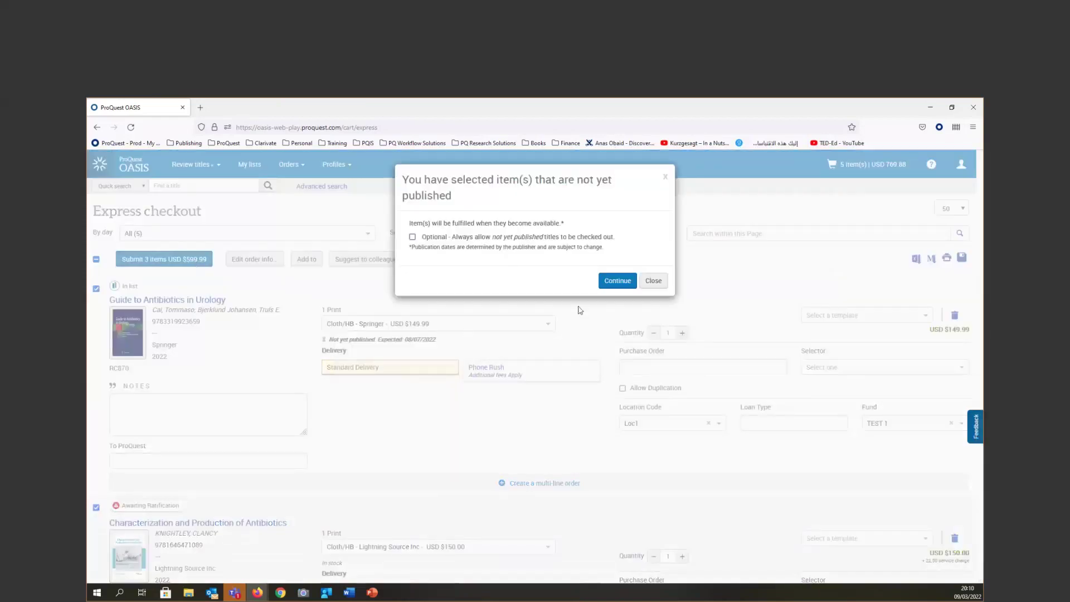
left_click(617, 282)
left_click(614, 282)
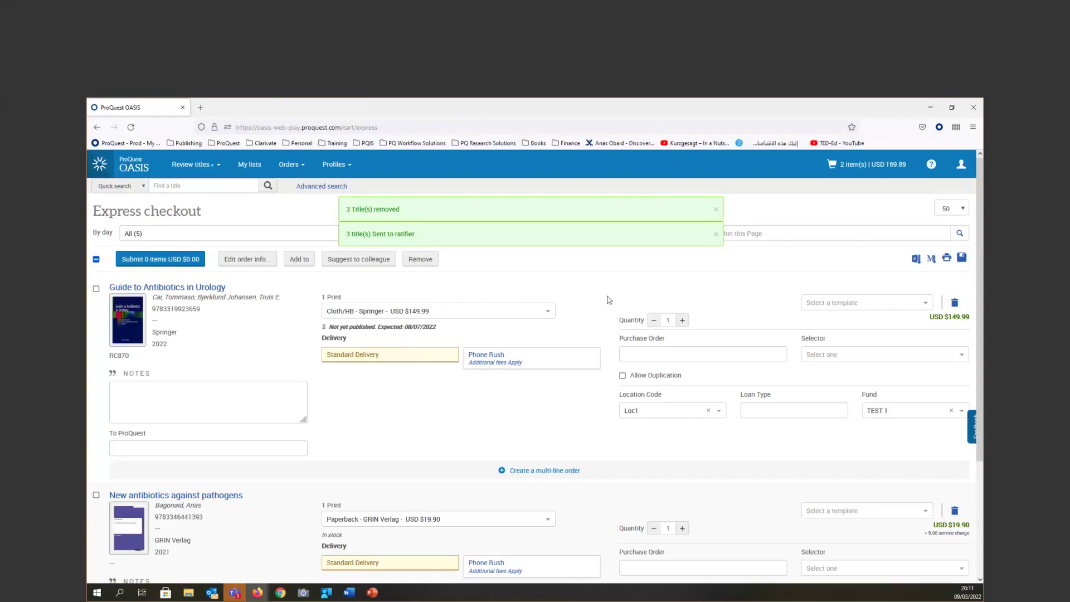
Step: View the cart contents and return to the antibiotics search results
left_click(860, 167)
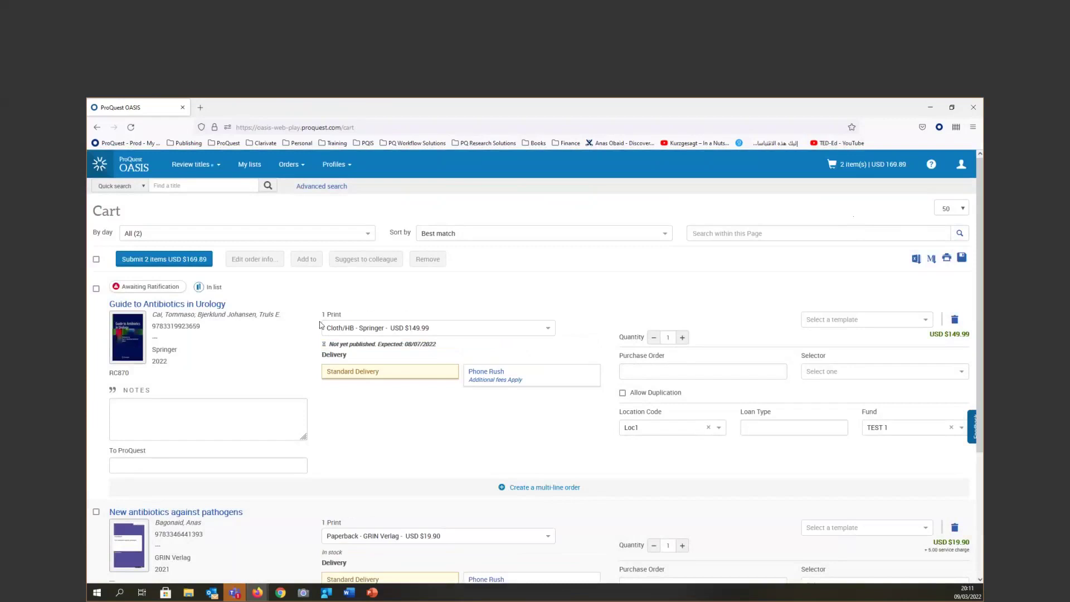
left_click(97, 129)
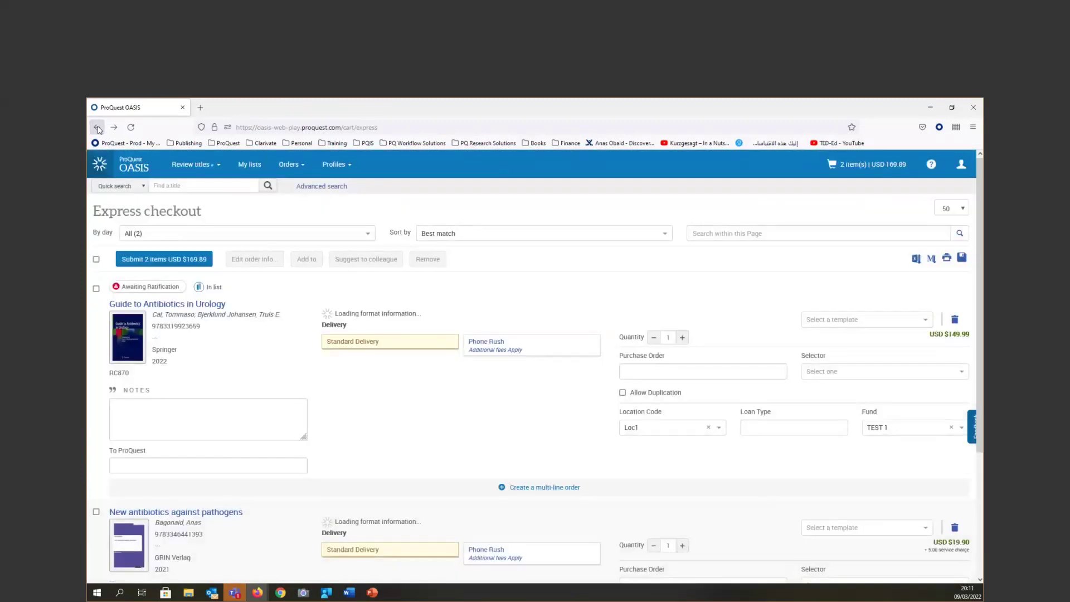
left_click(97, 130)
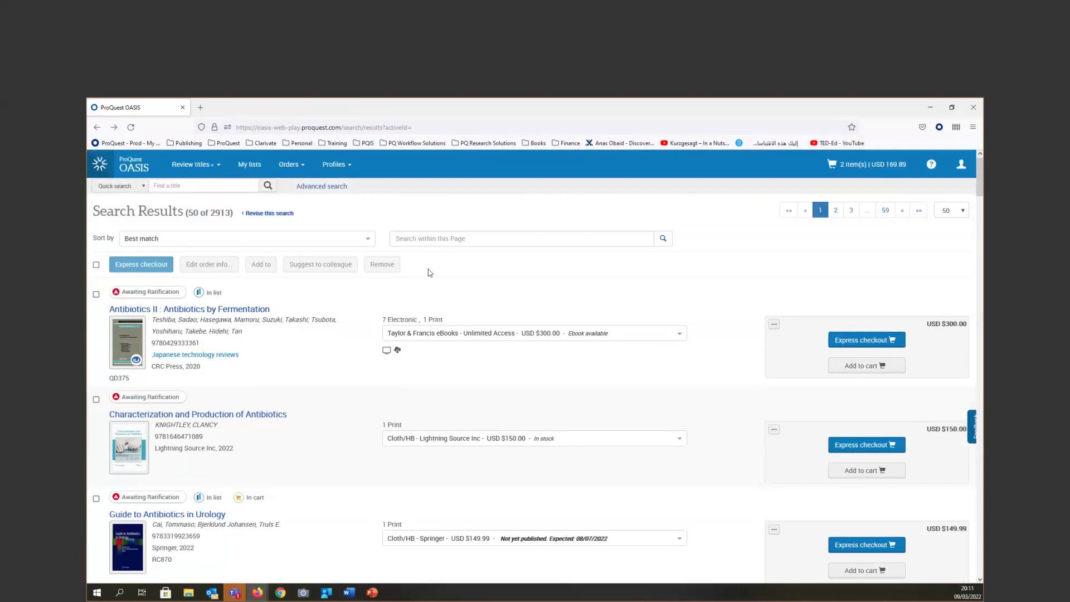
Step: Select all titles in the cart and add them to the second "Biology 101" list and the "Information Literacy" list
left_click(894, 162)
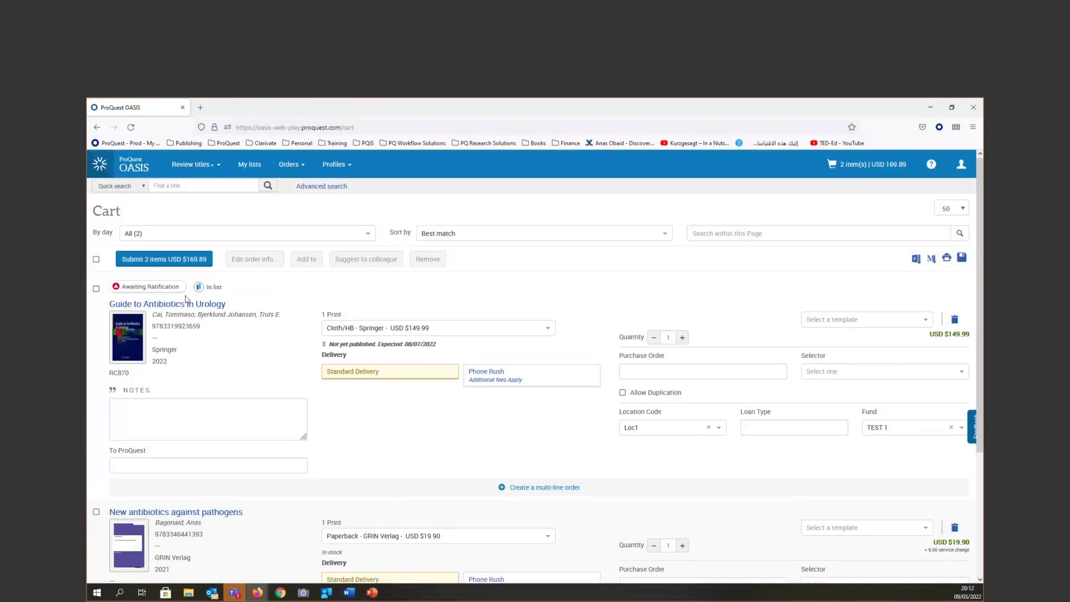
left_click(96, 259)
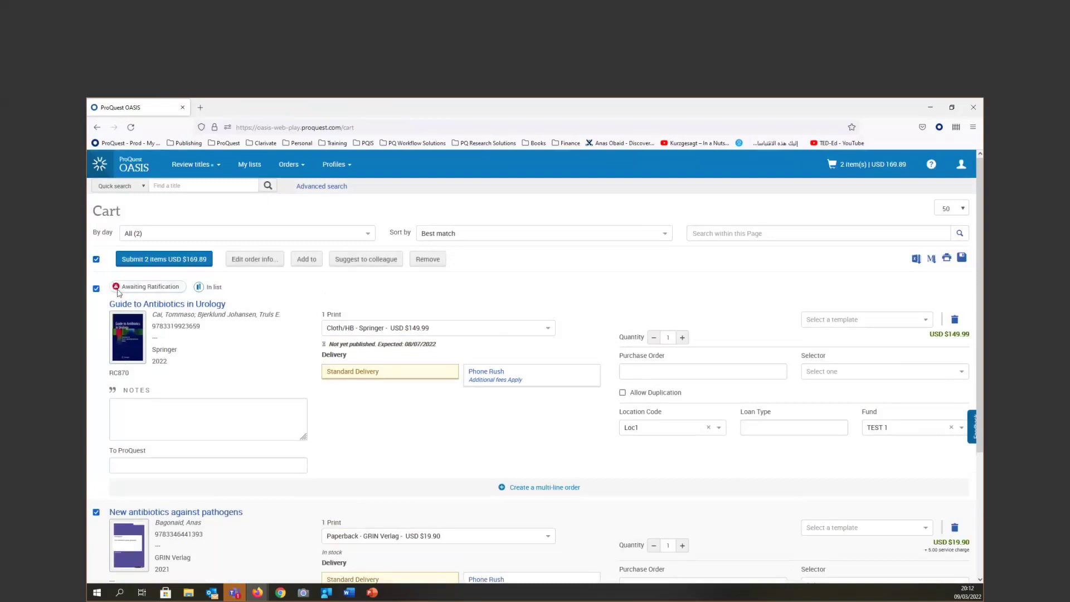
left_click(305, 260)
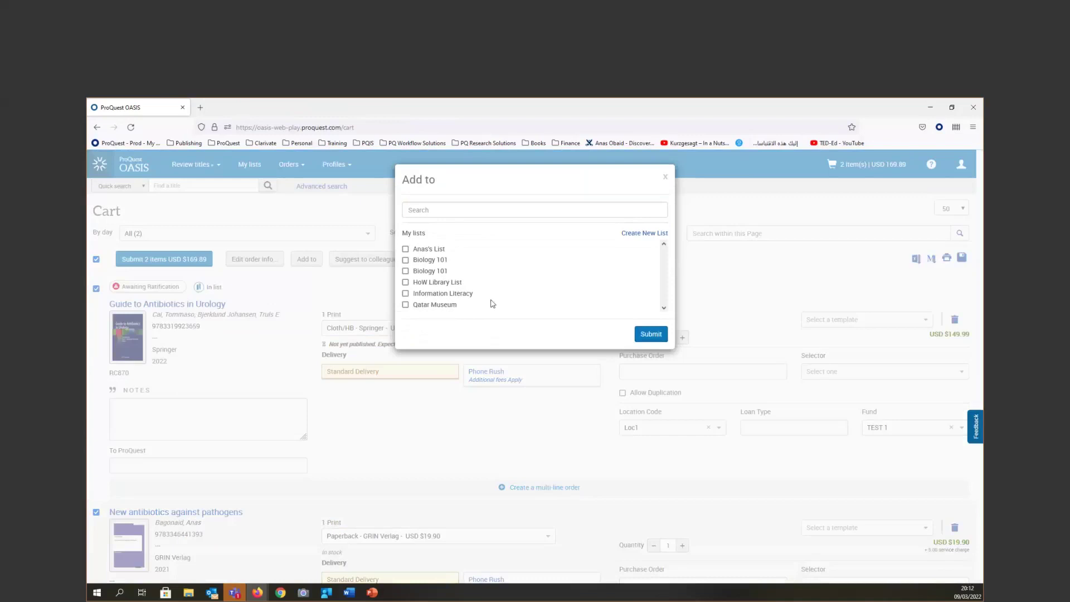
left_click(407, 271)
left_click(405, 293)
left_click(651, 334)
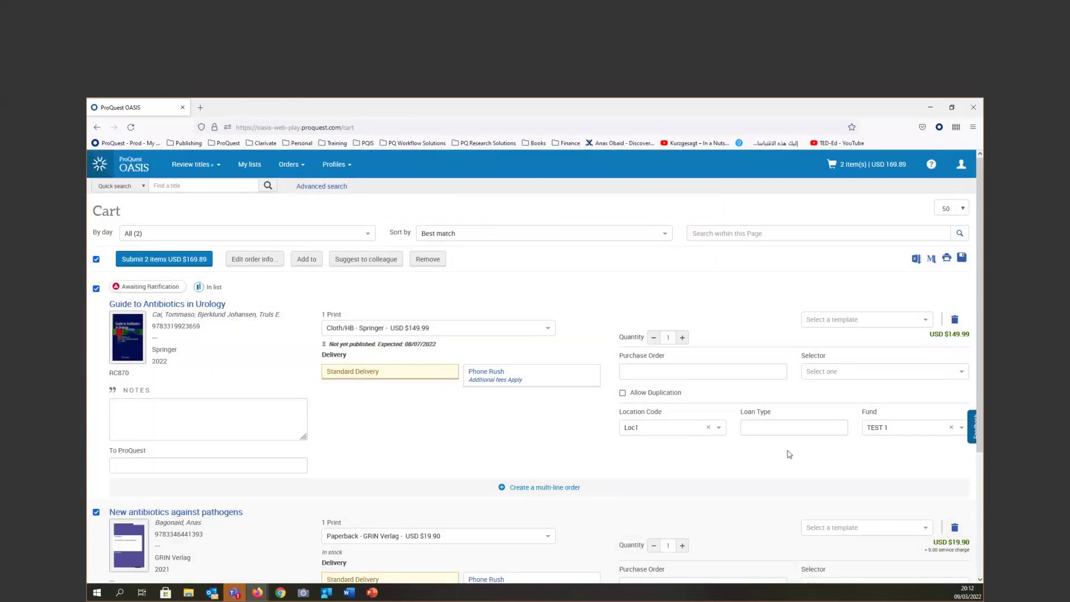
Step: Open the feedback survey, and switch to the PowerPoint slide show to display the "Additional Resources" slide
left_click(970, 427)
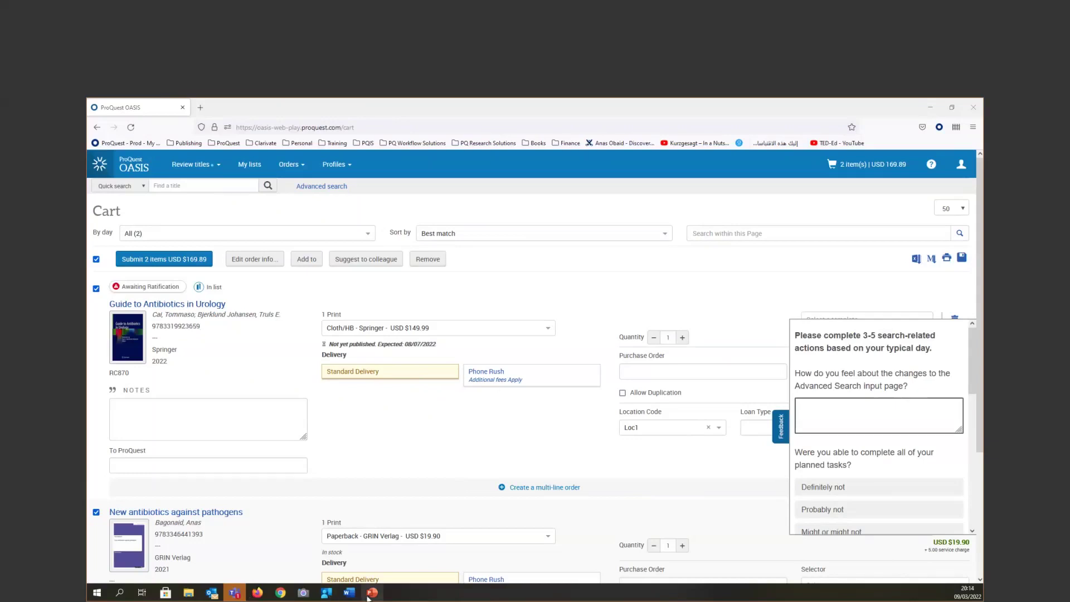
mouse_move(368, 590)
left_click(372, 552)
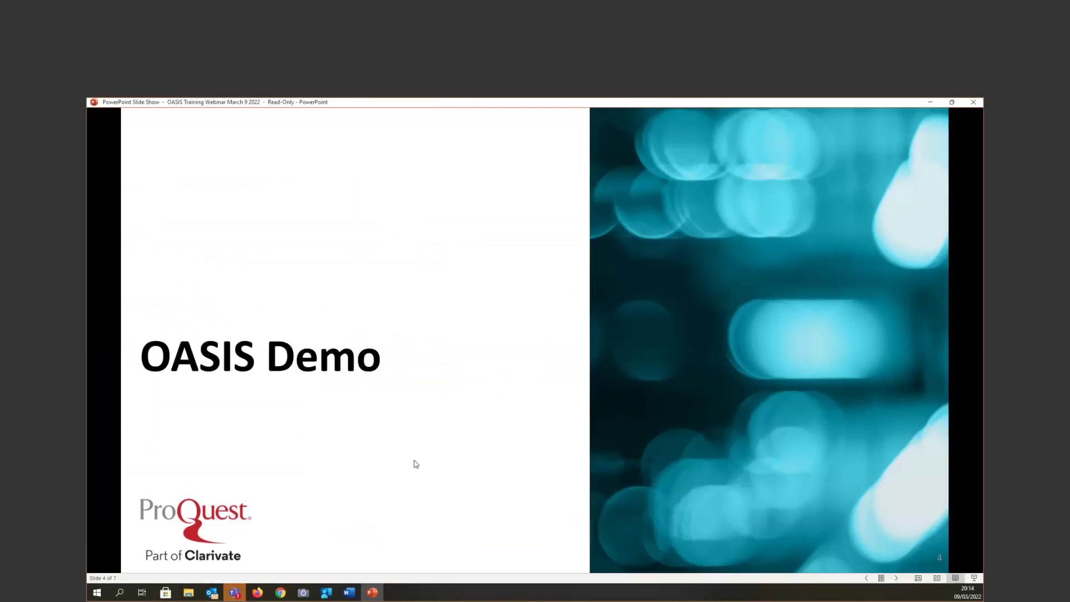
key("Right")
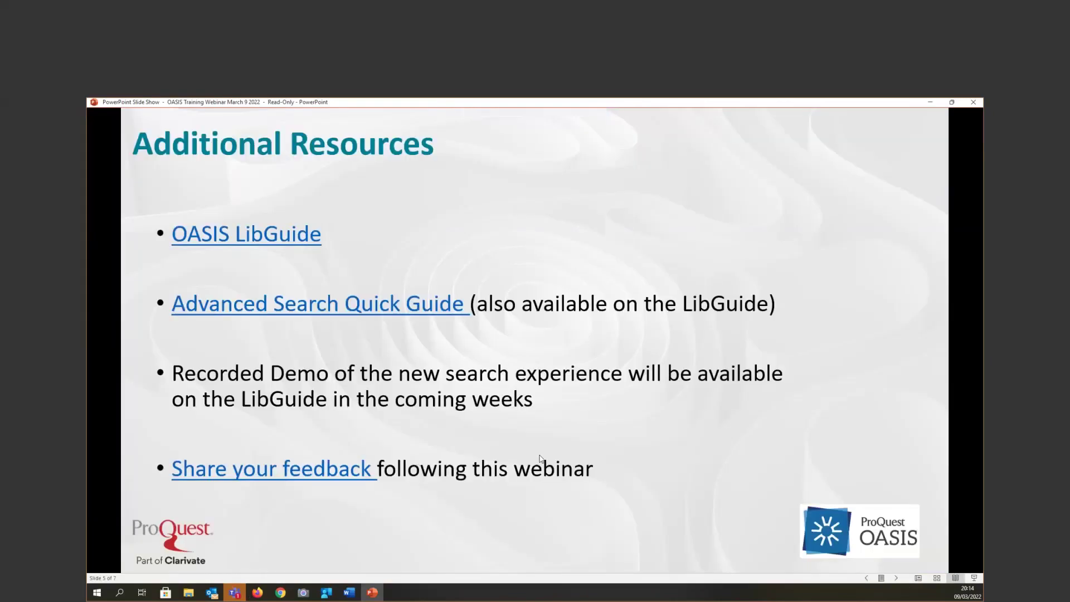